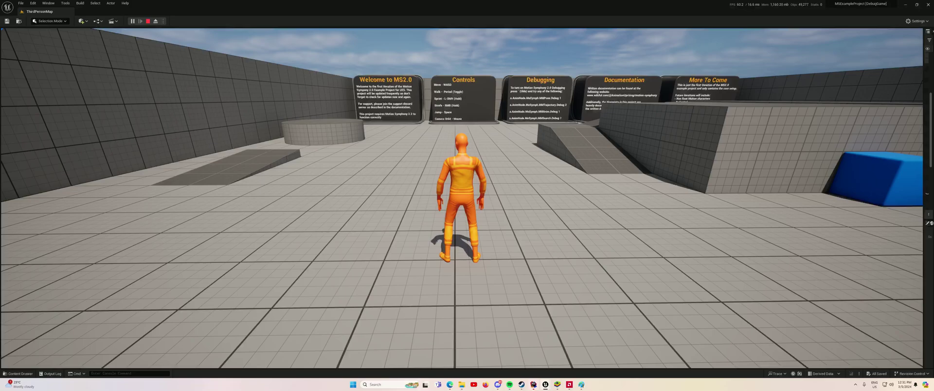
Run the character forward, backward and sideways in front of the info boards to test its starts and direction changes.
key(w)
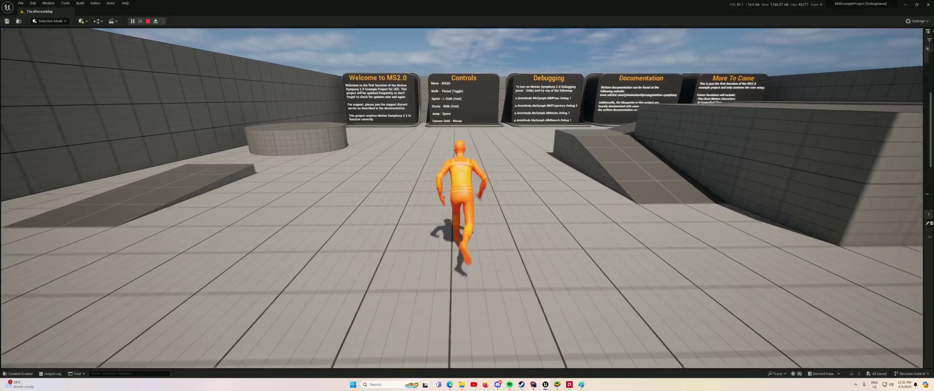
key(s)
key(a)
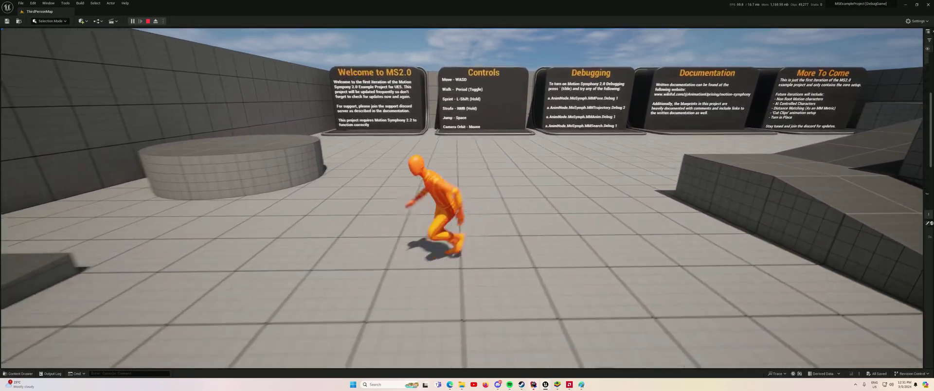
key(d)
key(d)
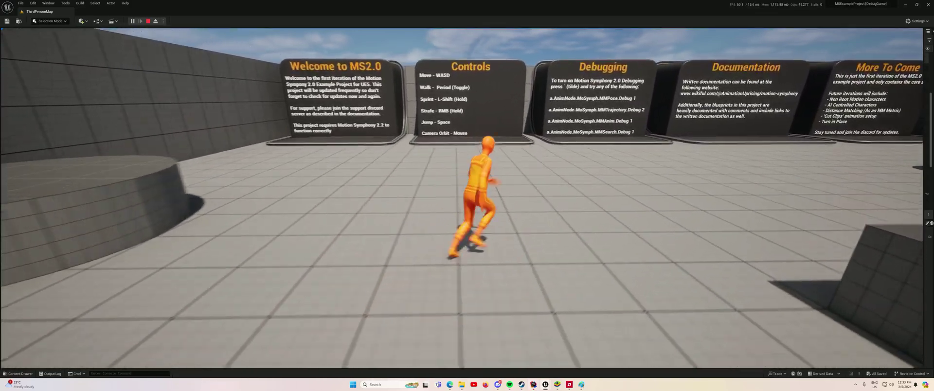
key(s)
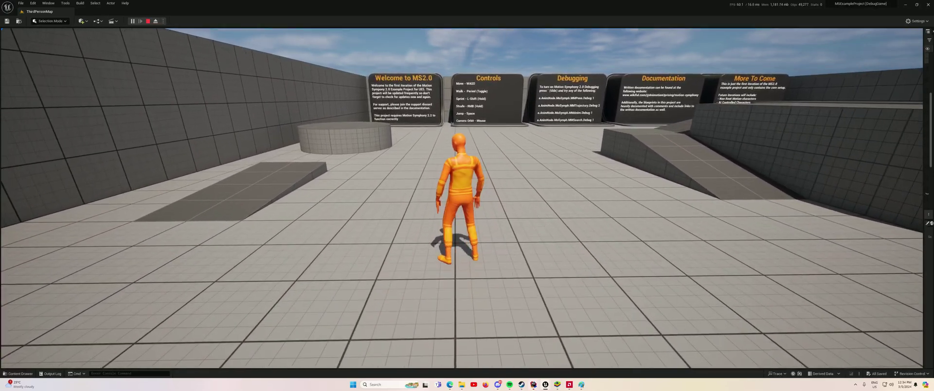
Strafe the character forward, backward and sideways across the open floor while it keeps facing the info boards.
key(w)
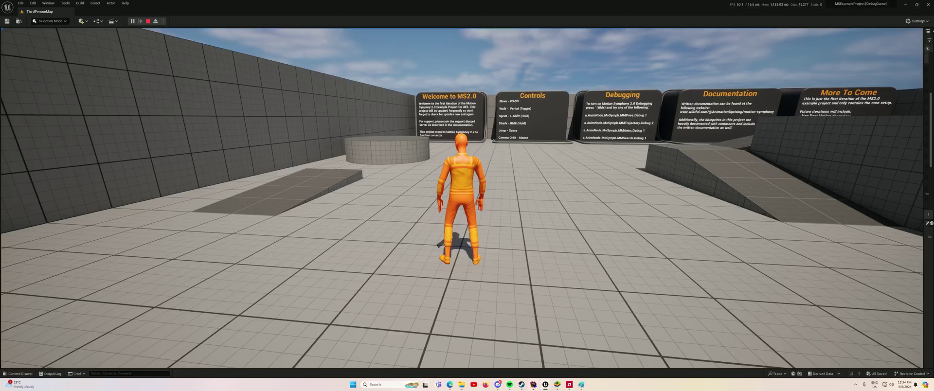
key(w)
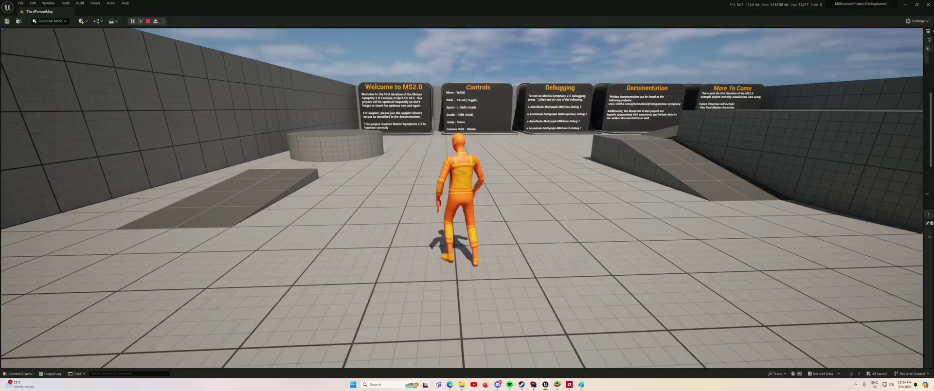
key(w)
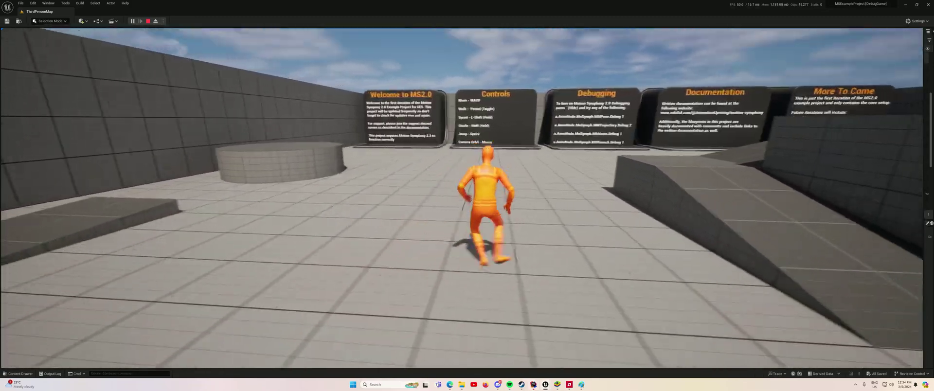
key(s)
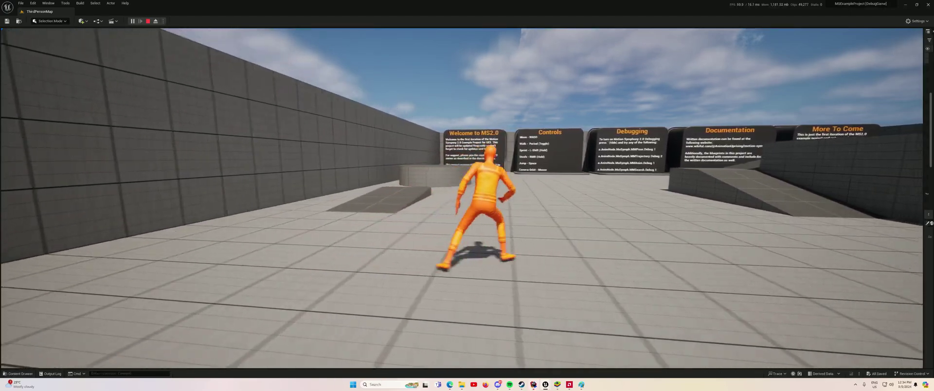
key(w)
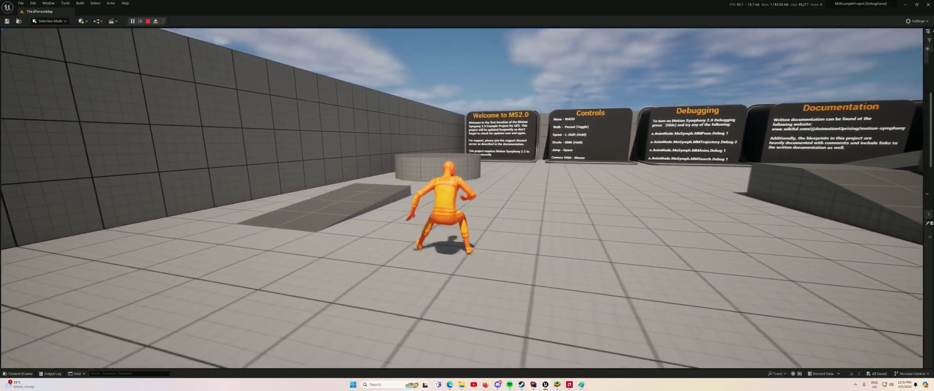
key(w)
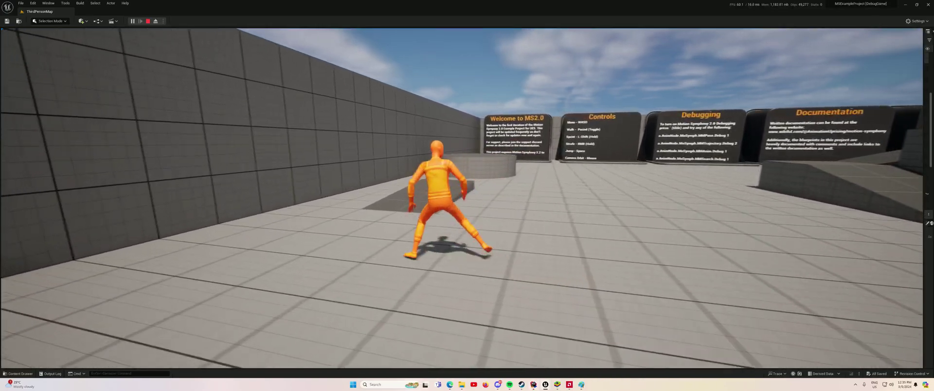
key(a)
key(s)
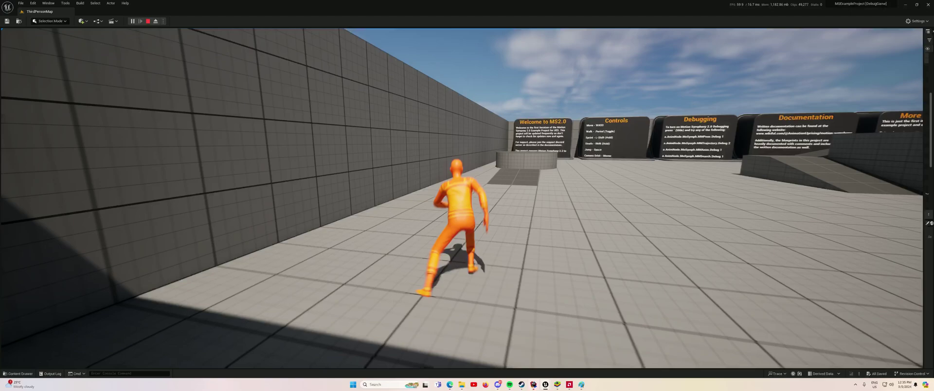
key(d)
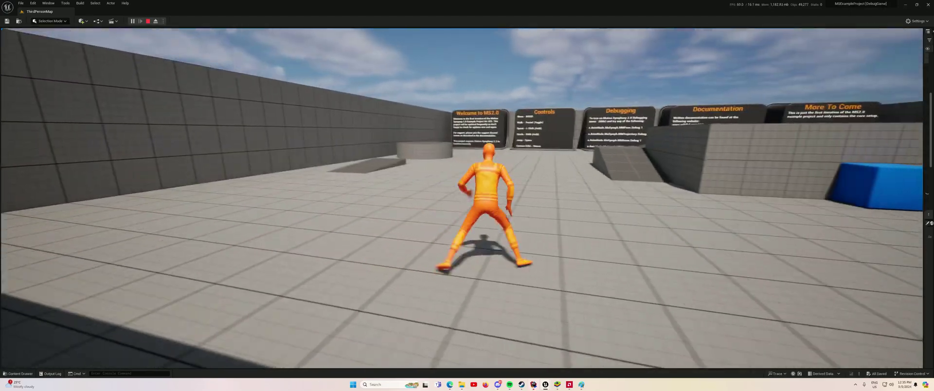
key(w)
key(w)
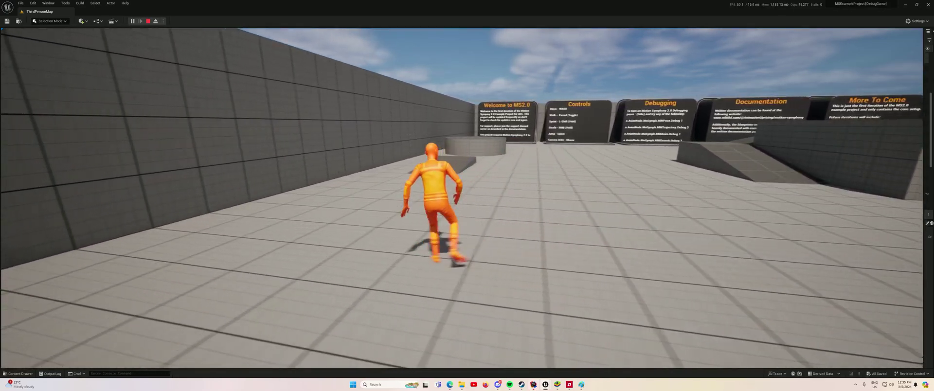
key(d)
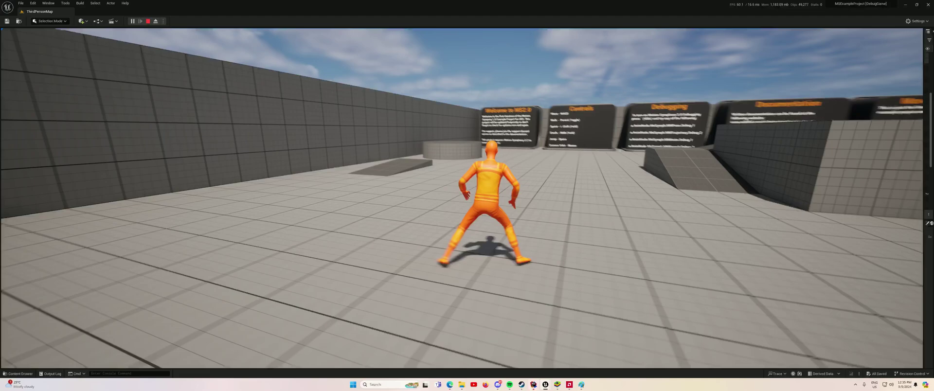
key(a)
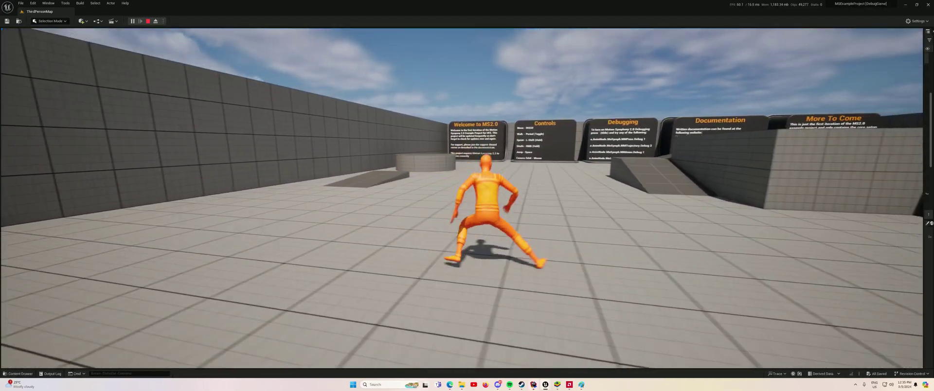
key(d)
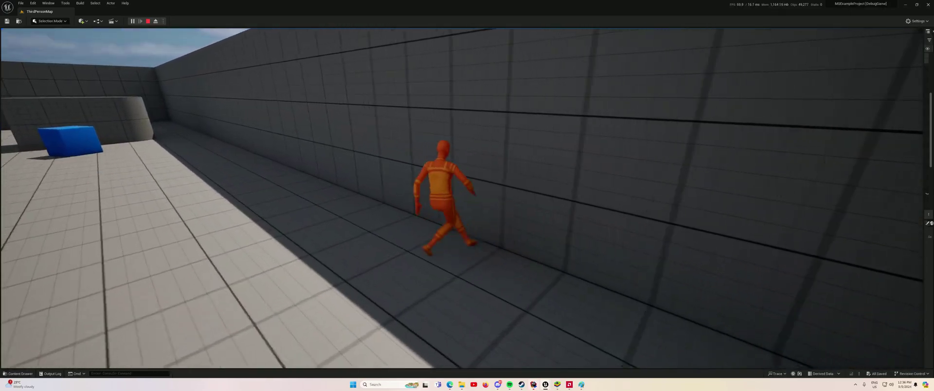
Move the character from the shaded wall across the arena, changing direction repeatedly to test its movement around the ramps and platforms.
key(a)
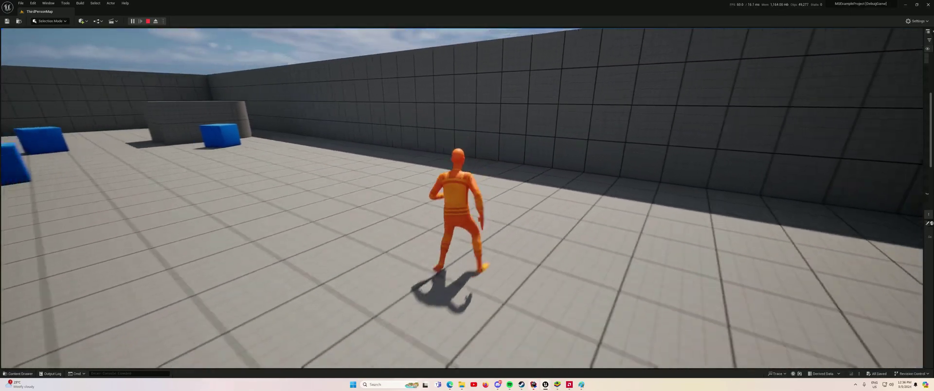
key(a)
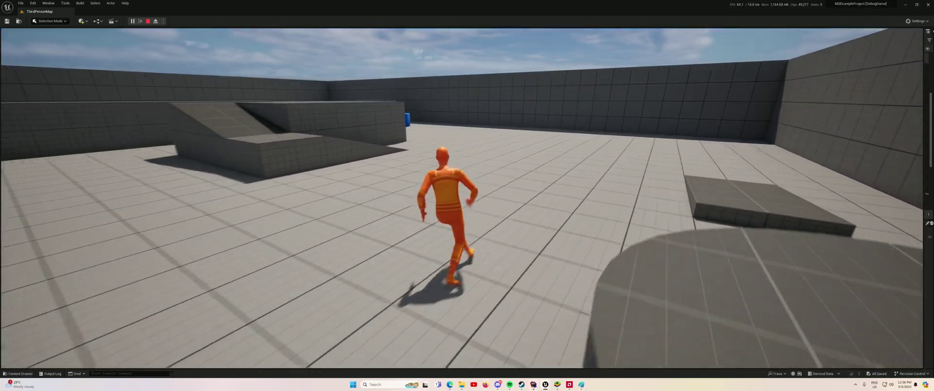
key(w)
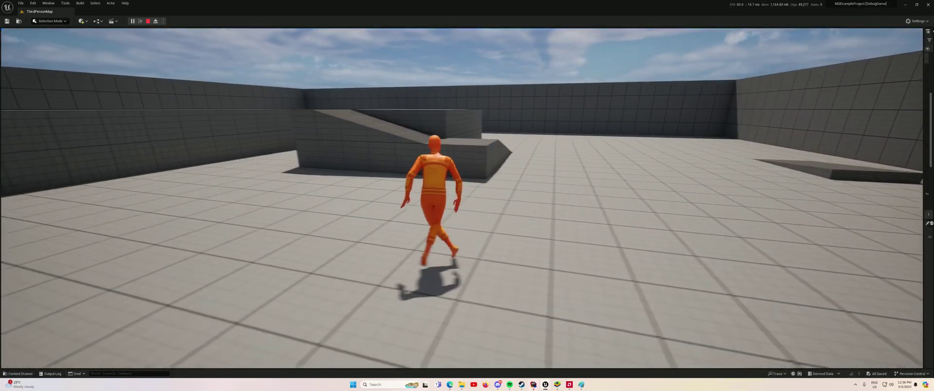
key(a)
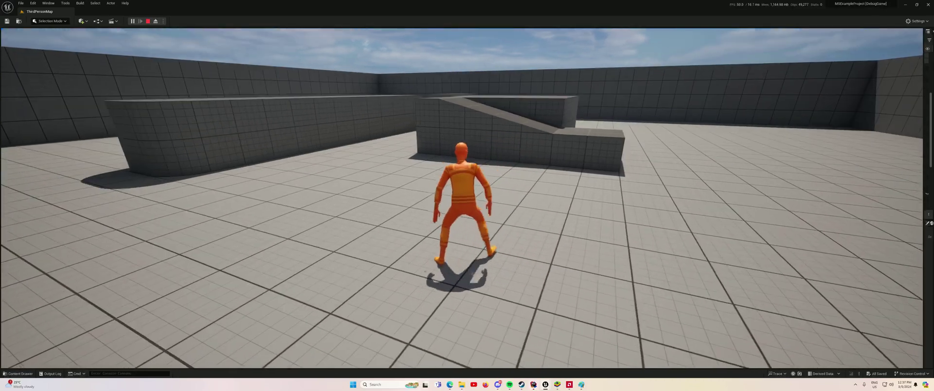
key(d)
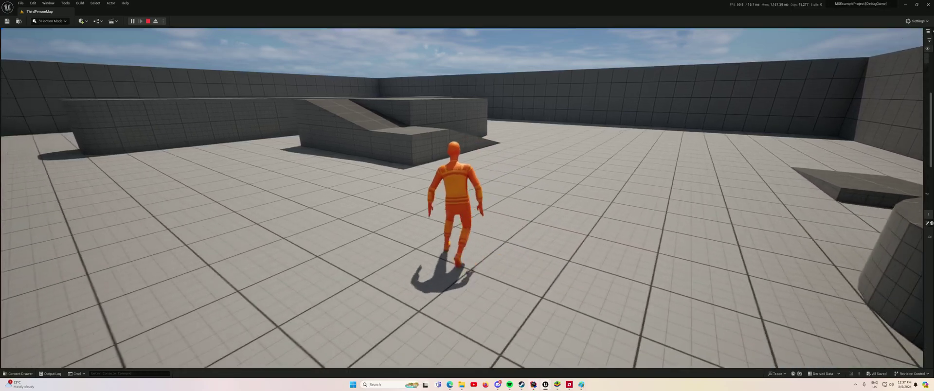
key(s)
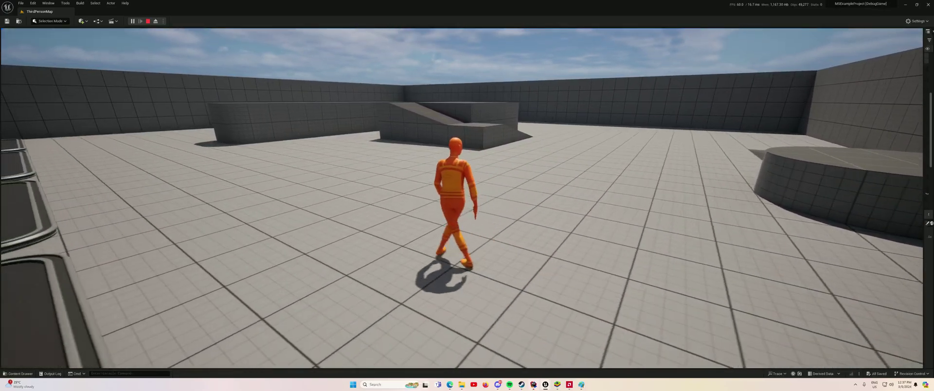
key(a)
key(w)
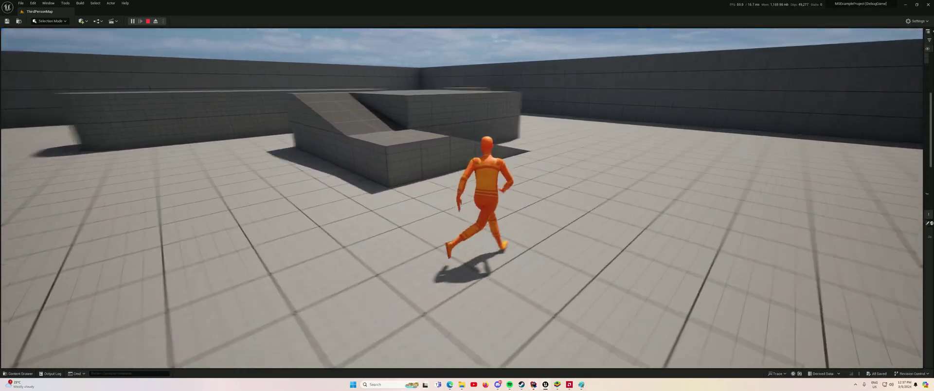
Stop the play session and open the MD_Motorica motion data asset from the MotoricaAnimTest folder.
key(Escape)
key(ctrl+space)
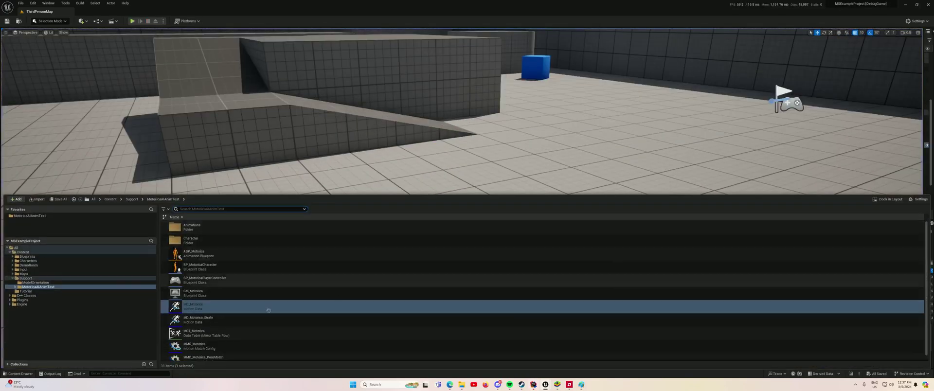
double_click(195, 306)
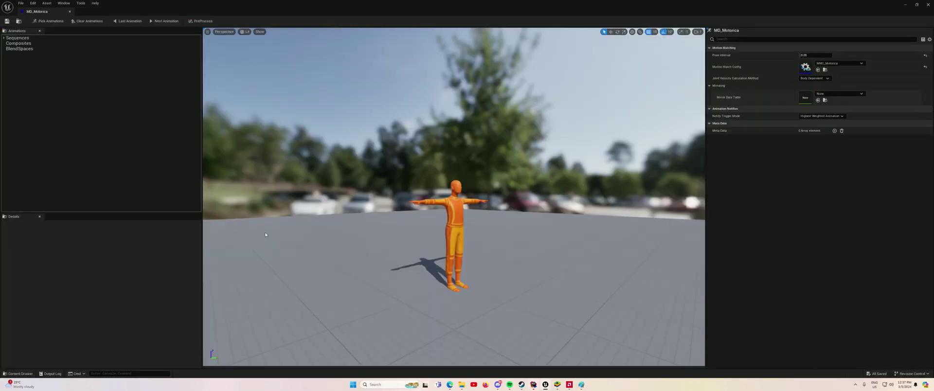
Expand the animation sequences and play the turns_plants_ccw_run sequence, following the character along its trajectory.
click(4, 38)
click(130, 61)
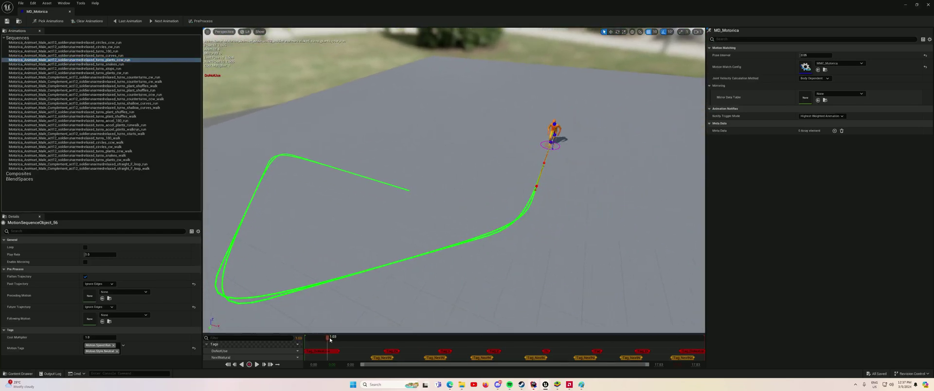
click(256, 364)
right_drag(453, 195, 369, 195)
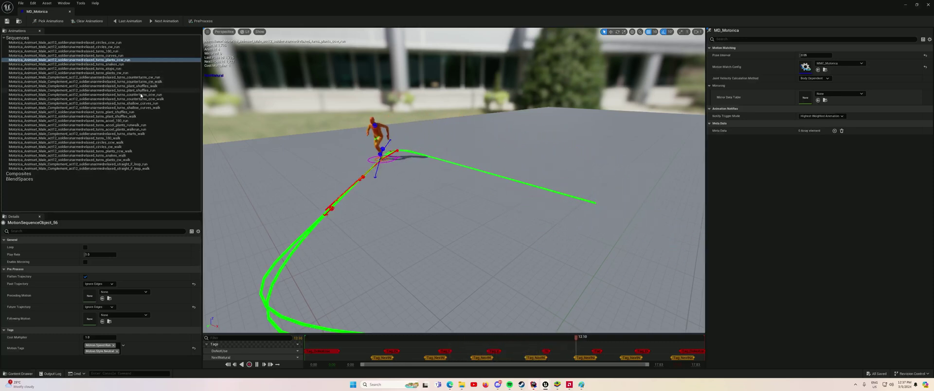
Preview the turns_180_run sequence by framing its trajectory and scrubbing through the animation.
click(97, 51)
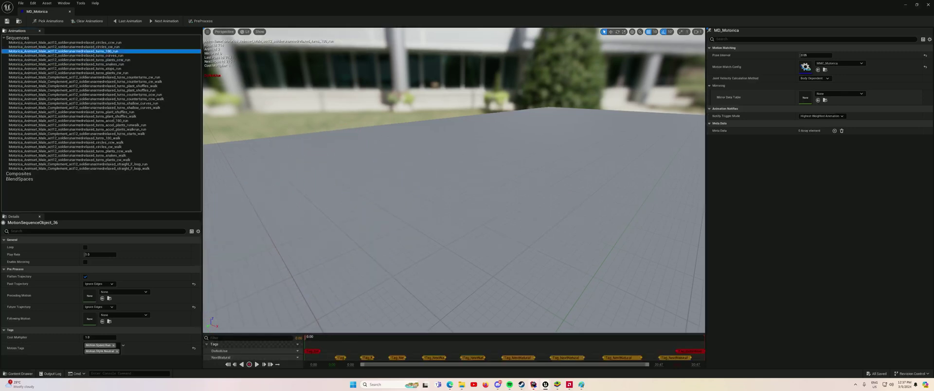
key(w)
key(a)
right_drag(304, 320, 430, 292)
drag(322, 341, 467, 338)
Scrub through the circles_cw_run sequence, and bring up the turns_snakes_run sequence to view its path.
click(108, 47)
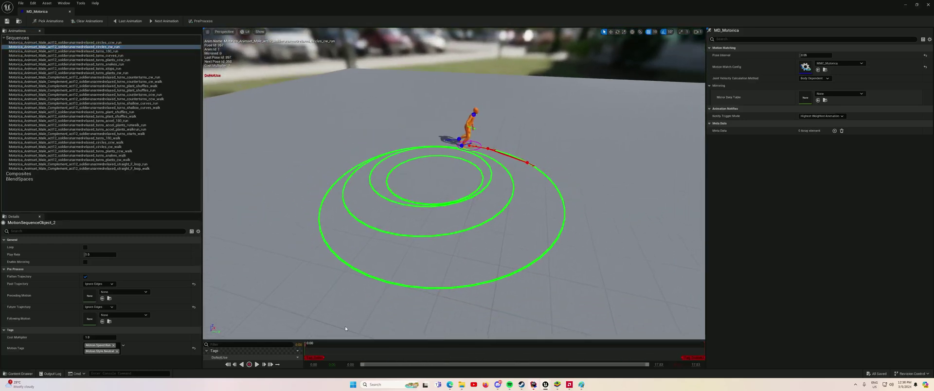
drag(327, 348, 652, 361)
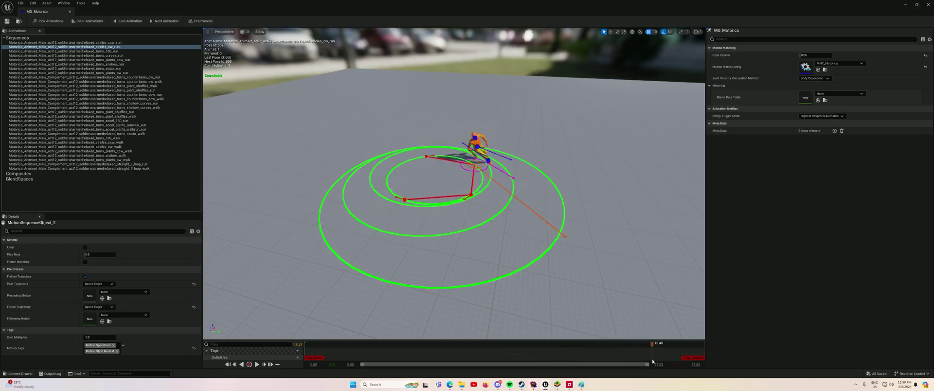
click(126, 64)
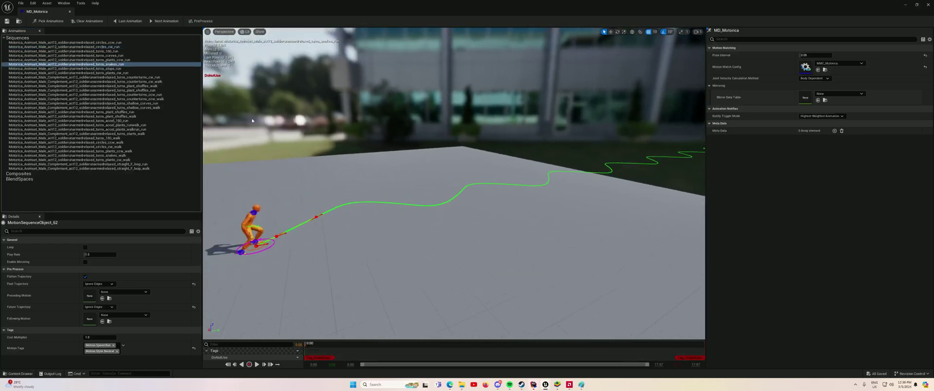
Preview the counterturns_cw_run sequence, framing its whole trajectory and scrubbing through its turns.
click(146, 78)
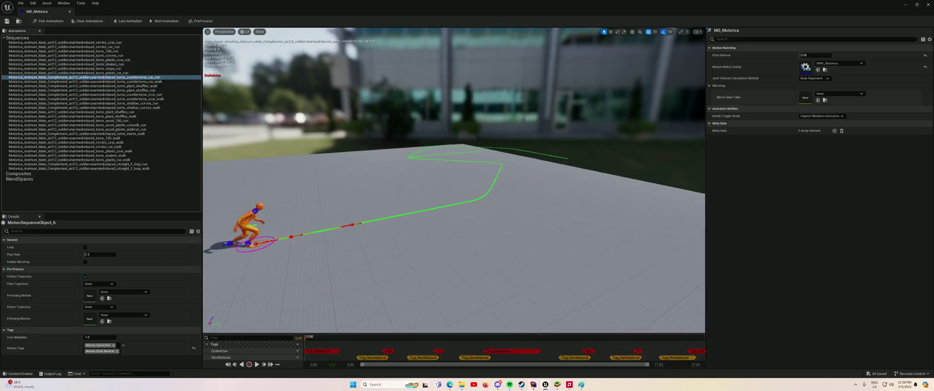
drag(316, 342, 415, 347)
mouse_move(428, 273)
right_down()
mouse_move(481, 306)
mouse_move(427, 274)
right_up()
key(s)
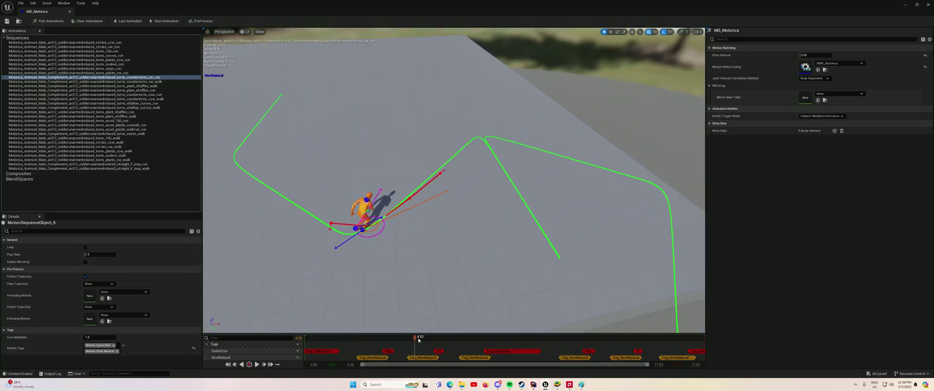
drag(414, 342, 579, 340)
Bring up the plant_shuffles_walk sequence and scrub through plant_shuffles_run, viewing its path from another angle.
click(154, 86)
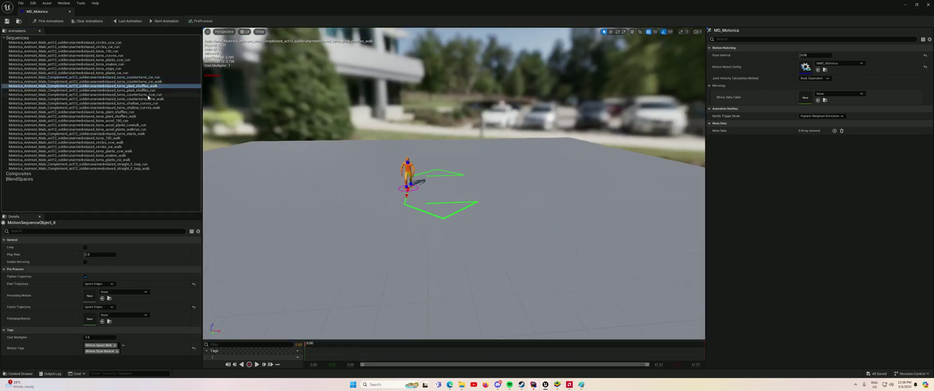
key(Down)
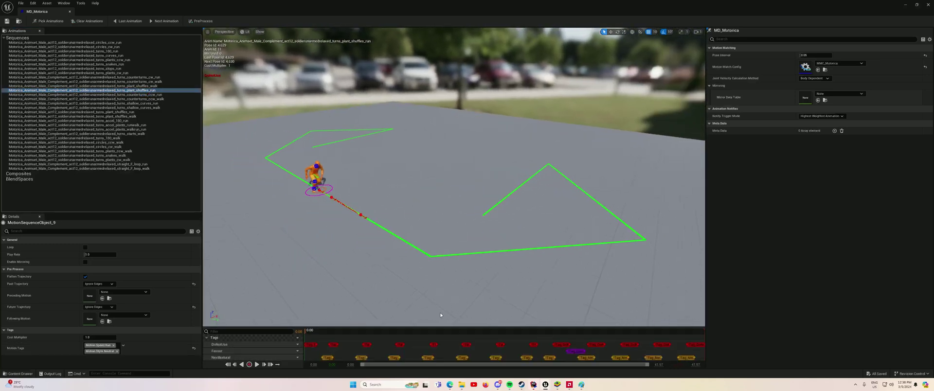
click(322, 331)
drag(327, 333, 589, 353)
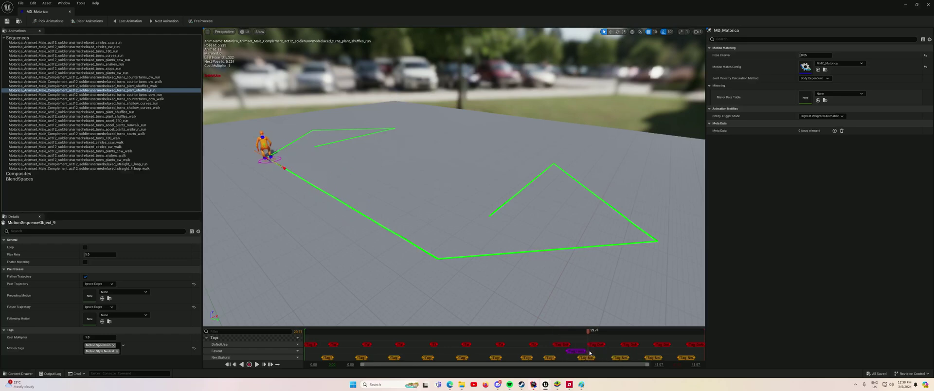
right_drag(509, 276, 508, 275)
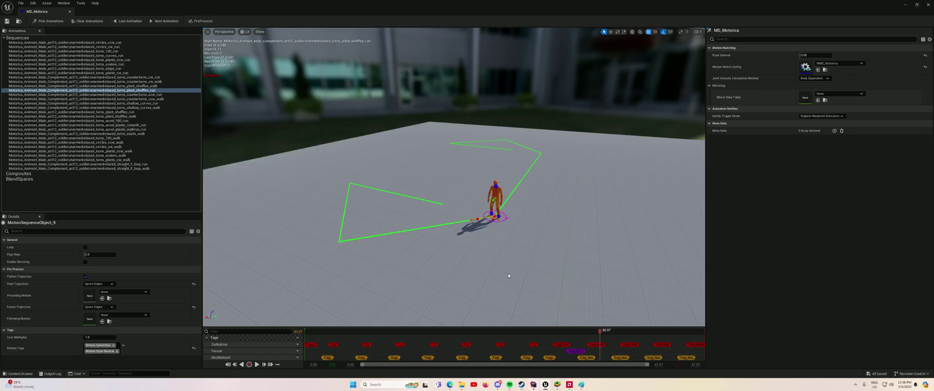
Preview the straight_F_loop_run sequence with its whole trajectory framed in the viewport.
click(79, 164)
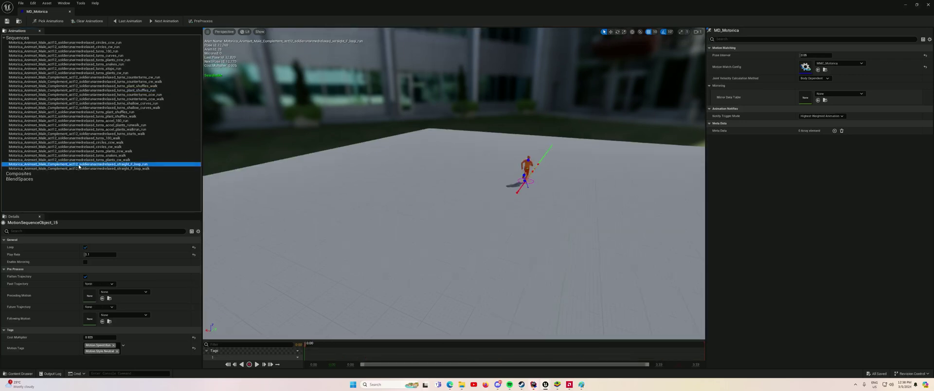
key(w)
right_drag(382, 197, 382, 198)
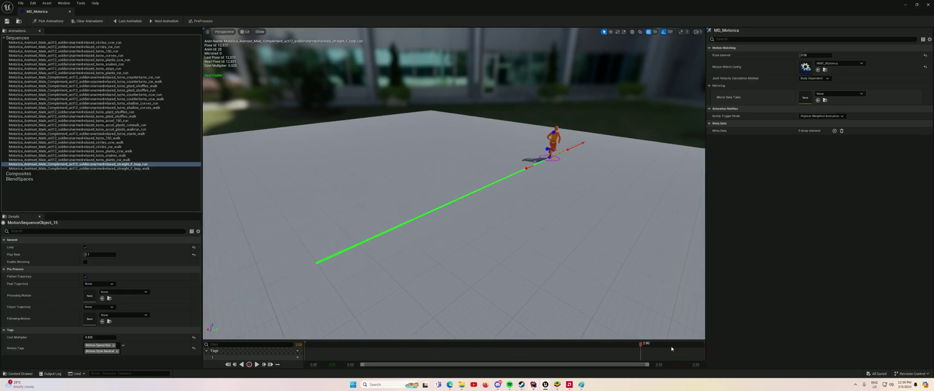
View the trajectories of the turns_accel_180_run sequence and the turns_plant_shuffles walk and run sequences.
click(122, 121)
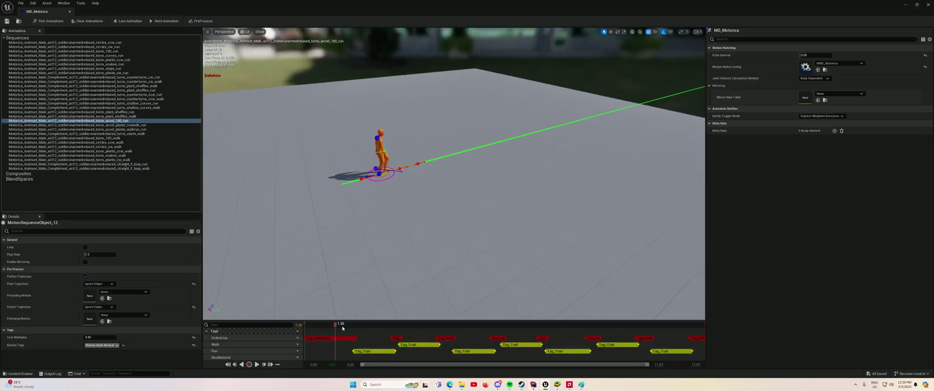
click(129, 117)
click(132, 112)
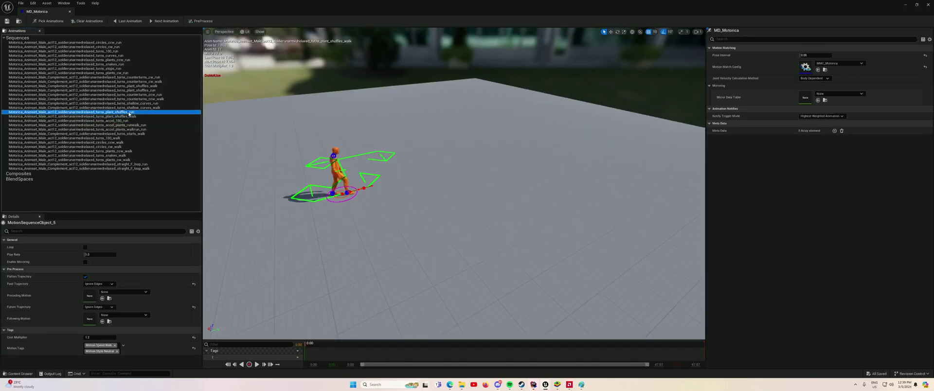
View the paths of the turns_shallow_curves walk and run sequences, and scrub through the counterturns_ccw_walk animation.
click(135, 108)
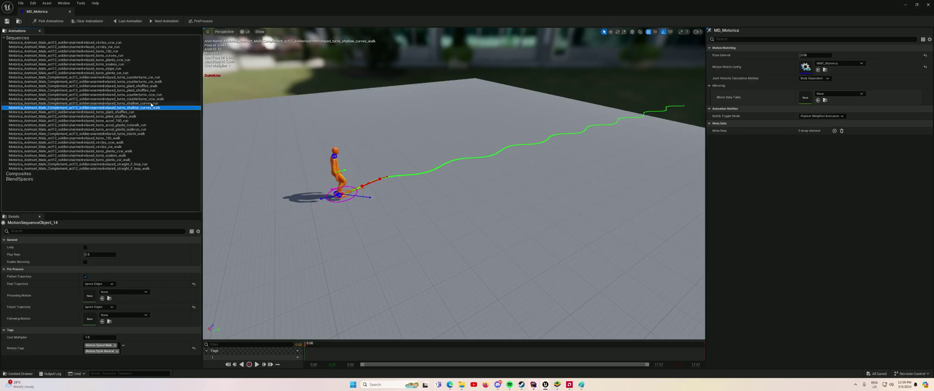
click(151, 103)
click(149, 99)
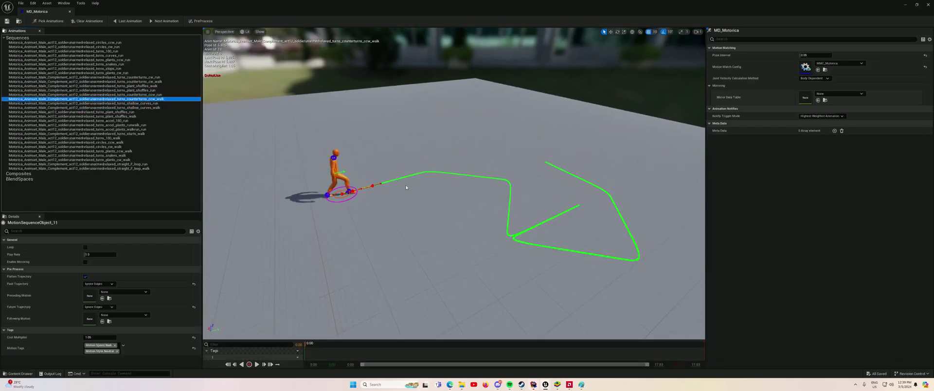
drag(321, 344, 394, 352)
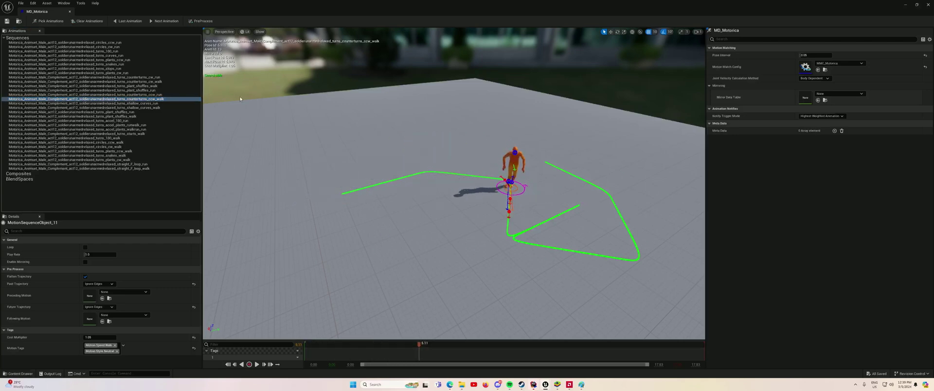
Look through the run sequences from turns_plants_cw_run up to turns_snakes_run, framing the snaking trajectory.
click(121, 73)
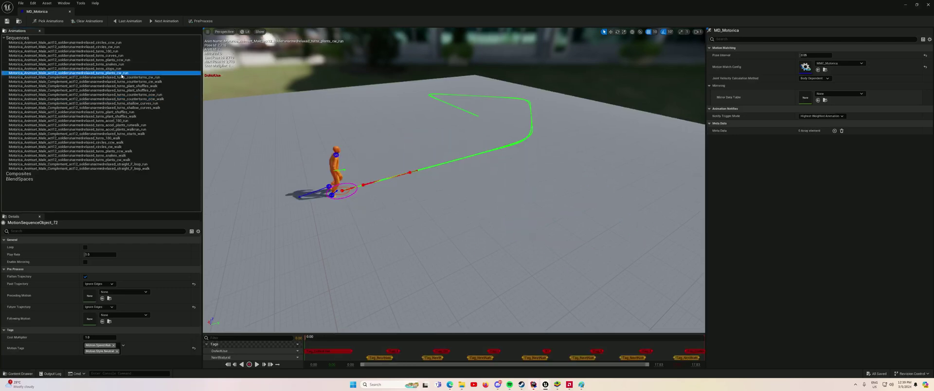
click(115, 68)
click(115, 64)
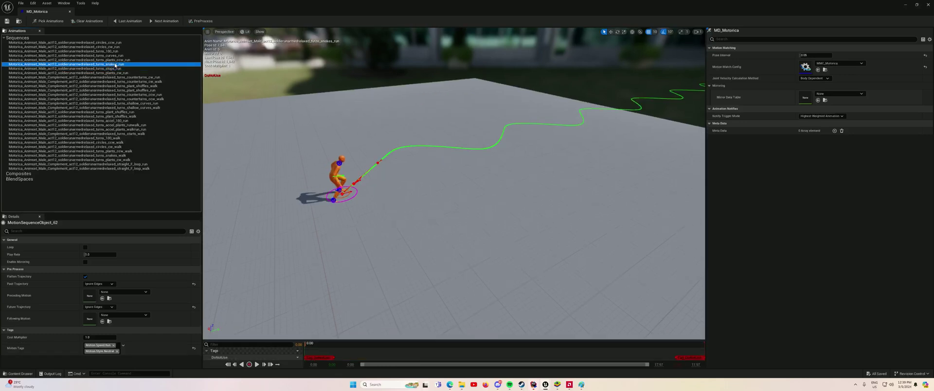
mouse_move(402, 143)
right_down()
mouse_move(535, 97)
mouse_move(458, 112)
mouse_move(402, 143)
right_up()
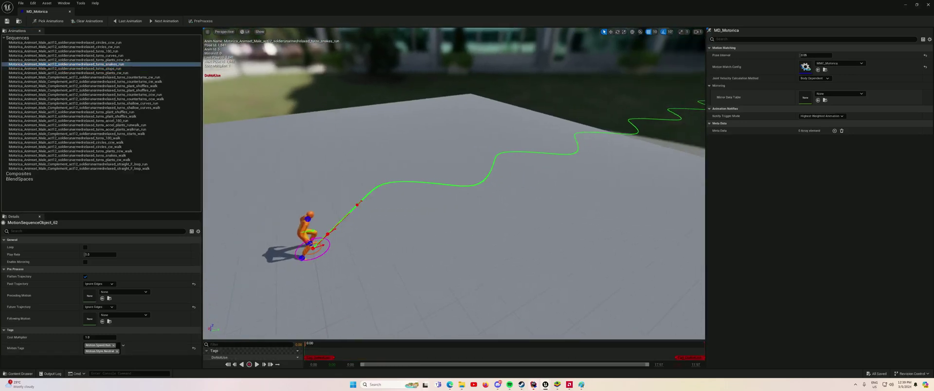
Inspect the winding trajectory of the turns_curves_run sequence, and bring up turns_180_run.
click(111, 56)
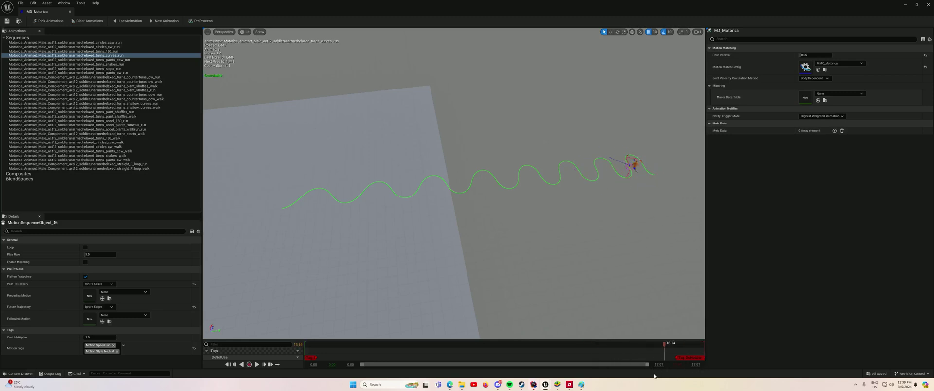
drag(371, 371, 356, 367)
click(113, 52)
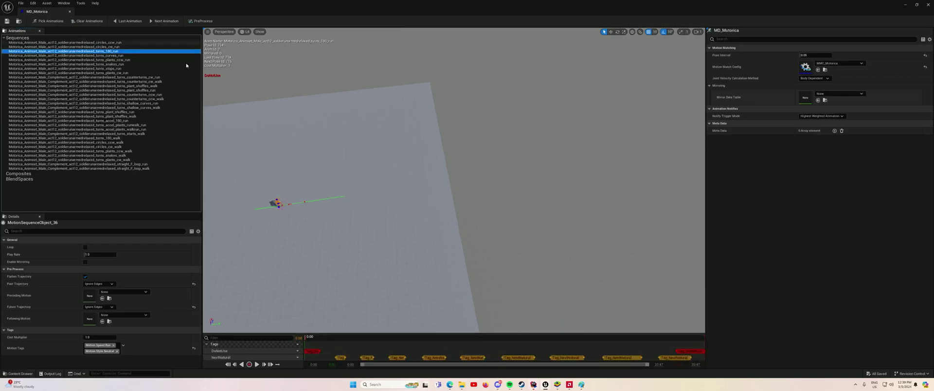
Close the MD_Motorica asset, open the MD_Motorica_Strafe motion data asset and expand its animation sequences.
click(70, 12)
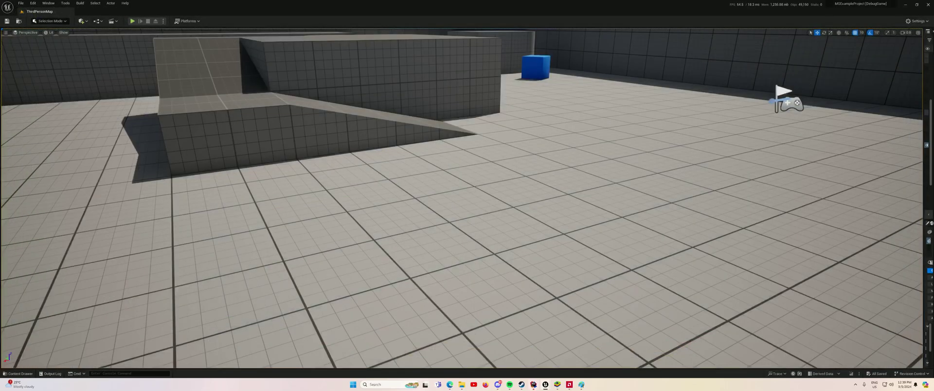
key(ctrl+space)
click(207, 319)
double_click(208, 321)
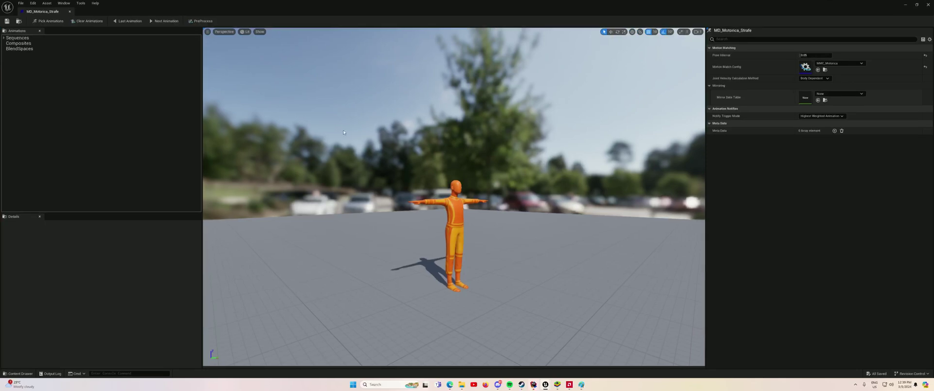
click(4, 39)
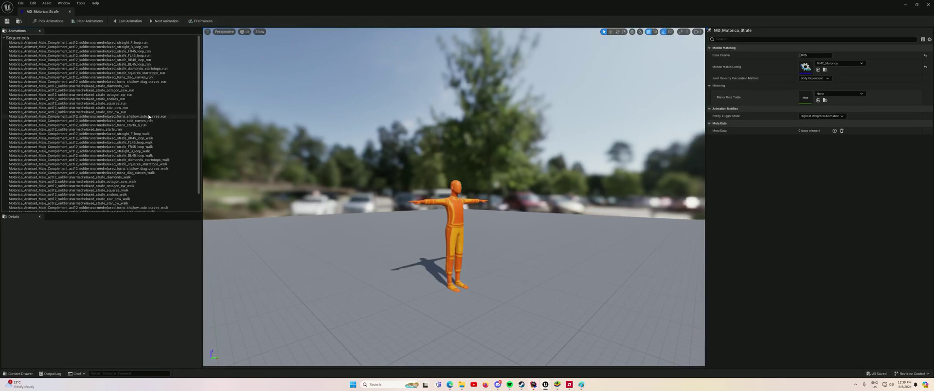
Bring up the strafe_diamonds_run path, and scrub through the strafe_squares_run sequence along its square trajectories.
click(121, 87)
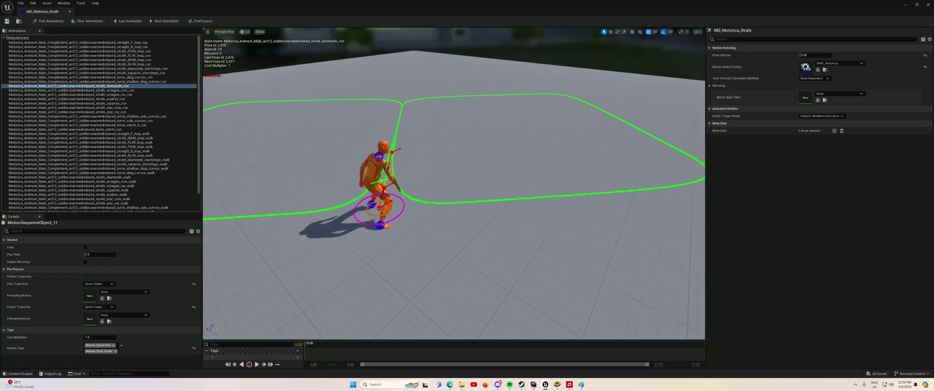
click(118, 103)
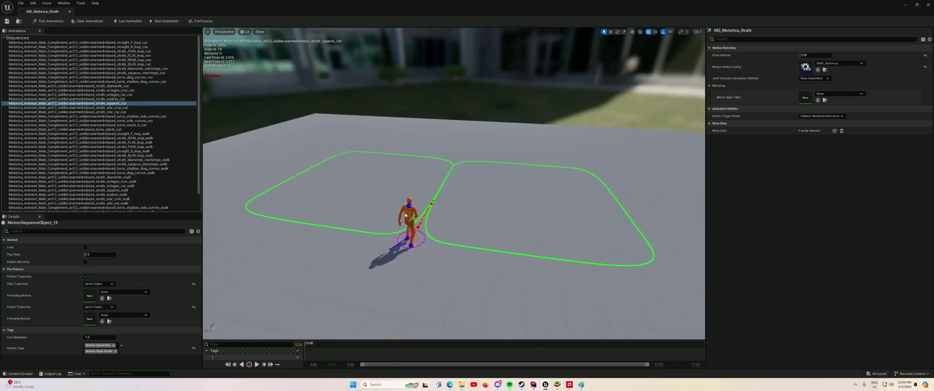
drag(317, 347, 336, 349)
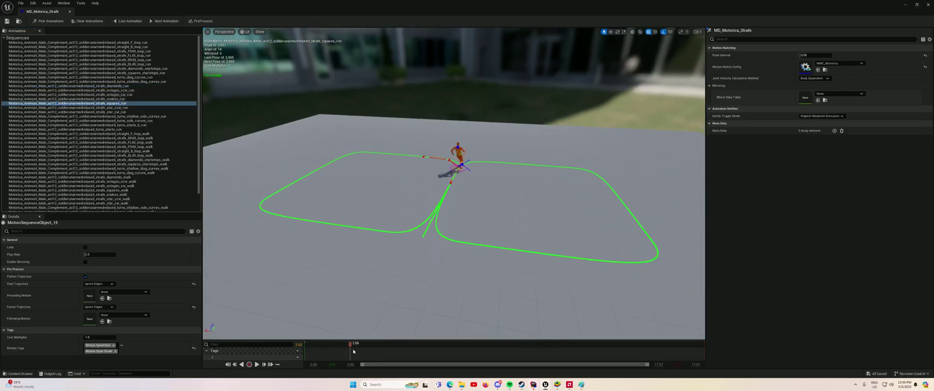
drag(415, 358, 503, 369)
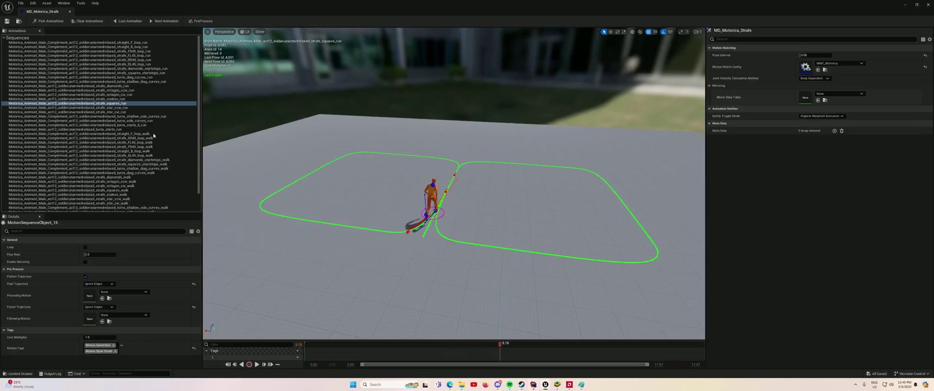
Scrub through the strafe_diamonds_run and strafe_octagon_cw_run sequences to examine the strafing along their paths.
click(112, 85)
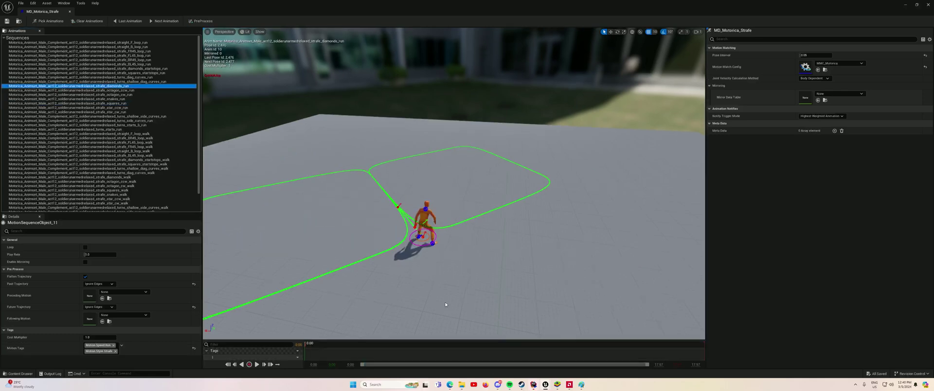
drag(317, 342, 474, 349)
click(71, 94)
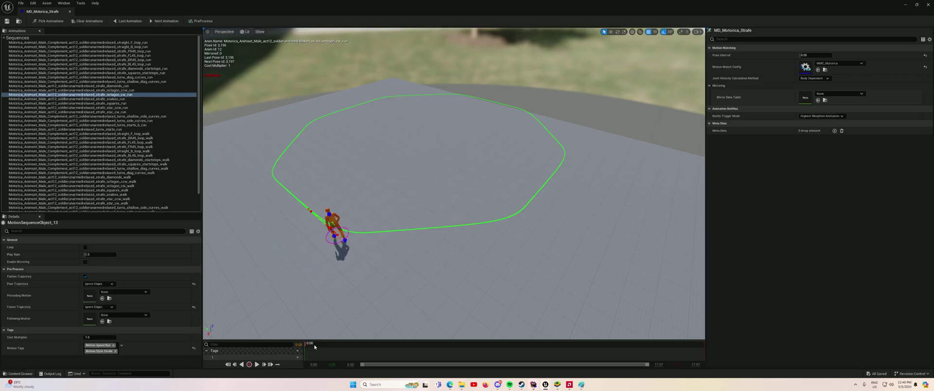
drag(314, 347, 357, 349)
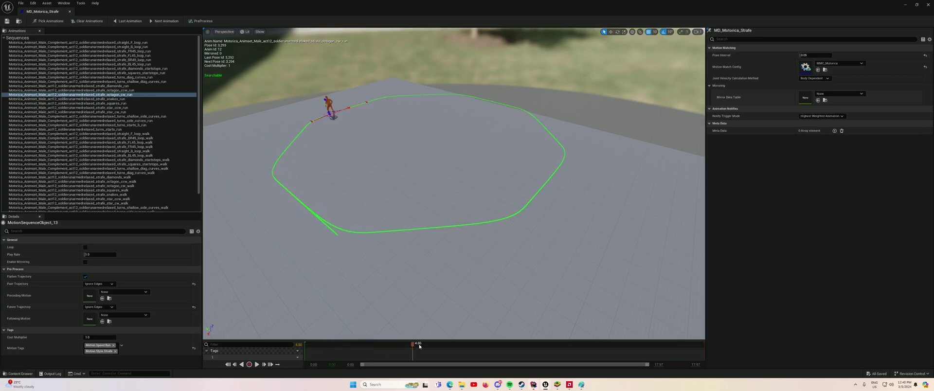
Scrub through the strafe_star_ccw_run and strafe_star_cw_run sequences to examine their star-shaped trajectories.
click(113, 108)
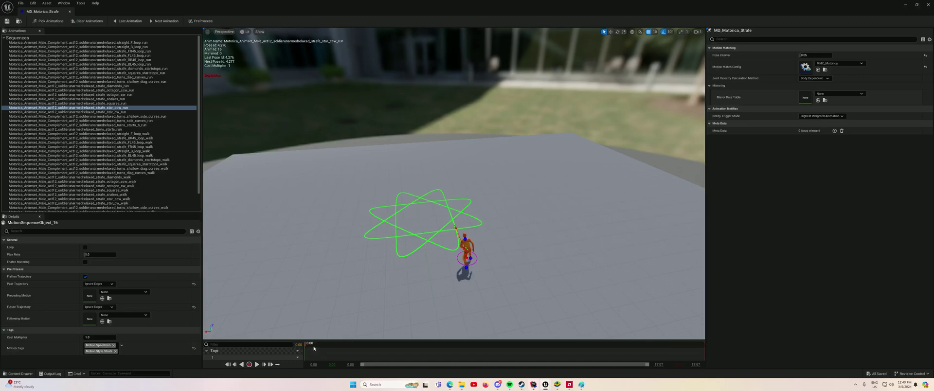
drag(325, 348, 342, 349)
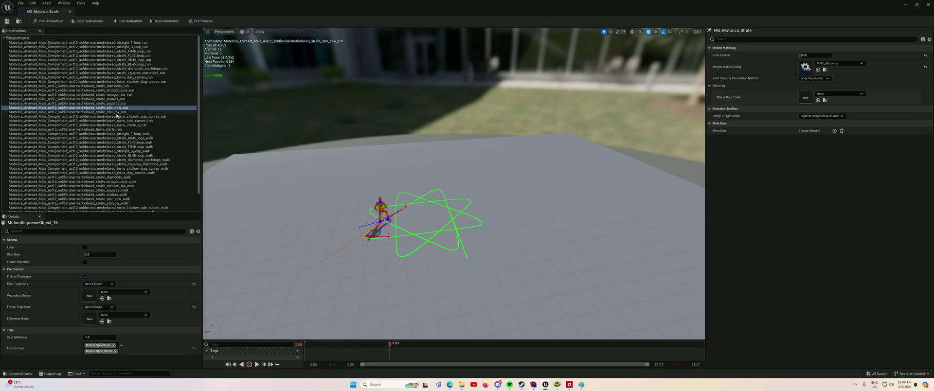
click(117, 113)
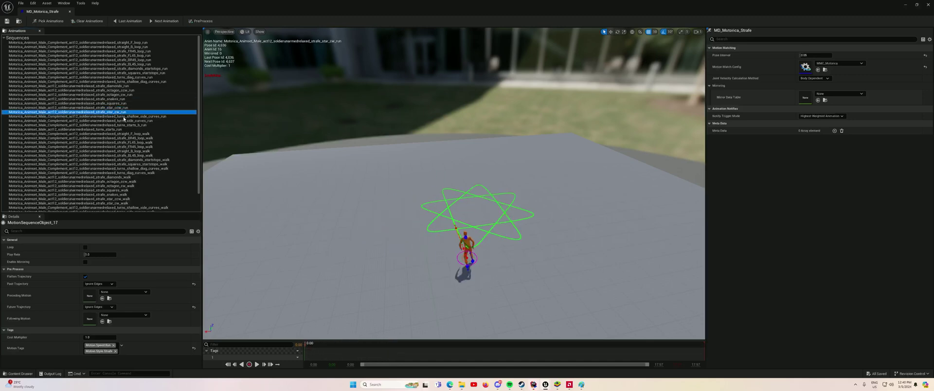
drag(311, 345, 364, 349)
drag(429, 353, 471, 354)
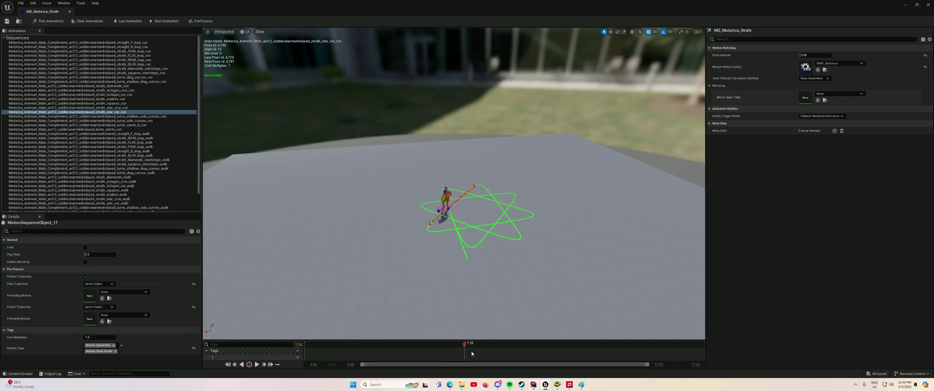
drag(545, 346, 550, 346)
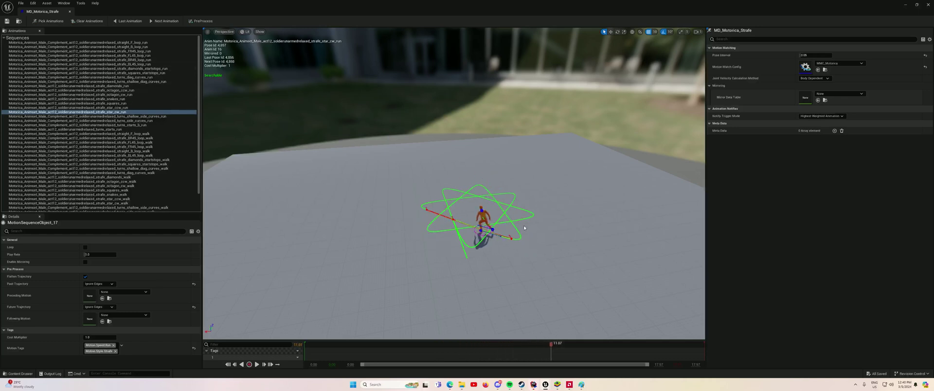
Scrub through the turns_shallow_diag_curves_run sequence, and frame the whole trajectory of turns_diag_curves_run.
click(139, 82)
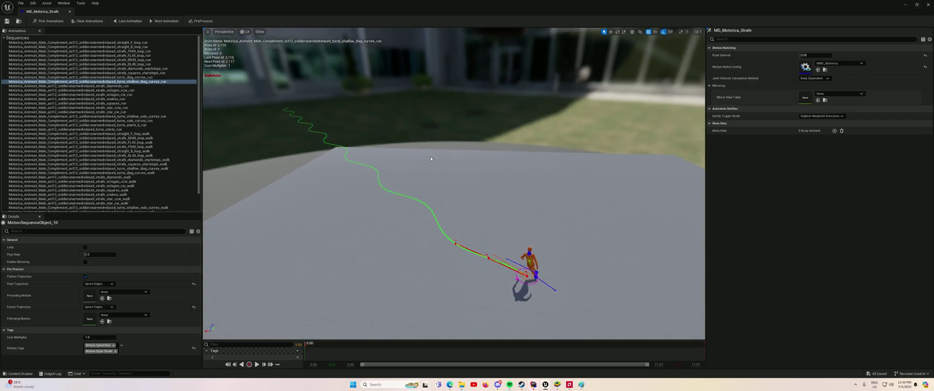
drag(321, 344, 383, 346)
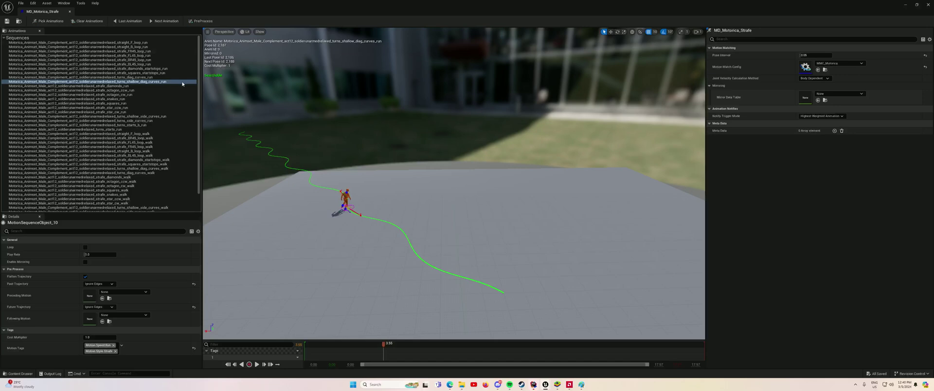
click(139, 78)
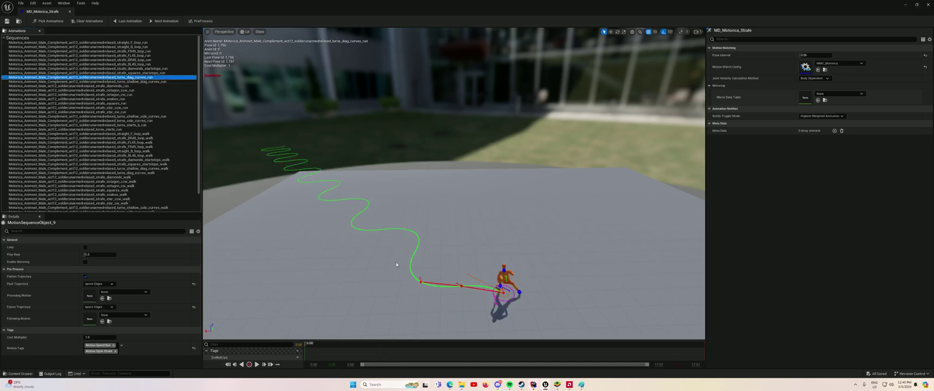
right_drag(396, 264, 380, 231)
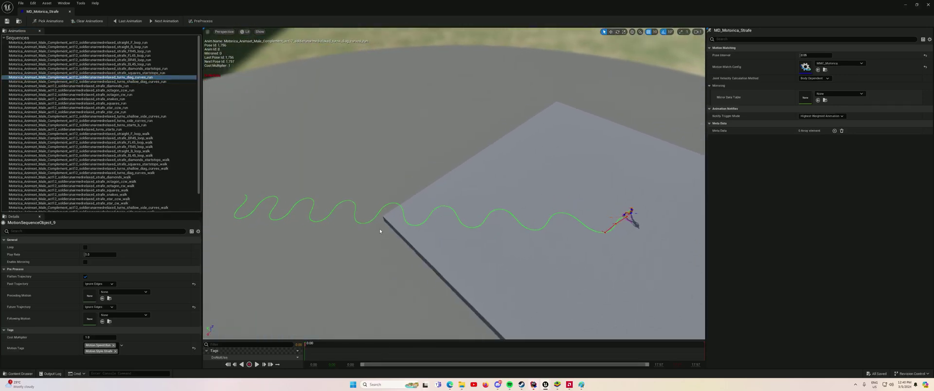
Scrub through the turns_diag_curves_run sequence, and examine strafe_squares_startstops_run along its square trajectories.
drag(311, 346, 628, 345)
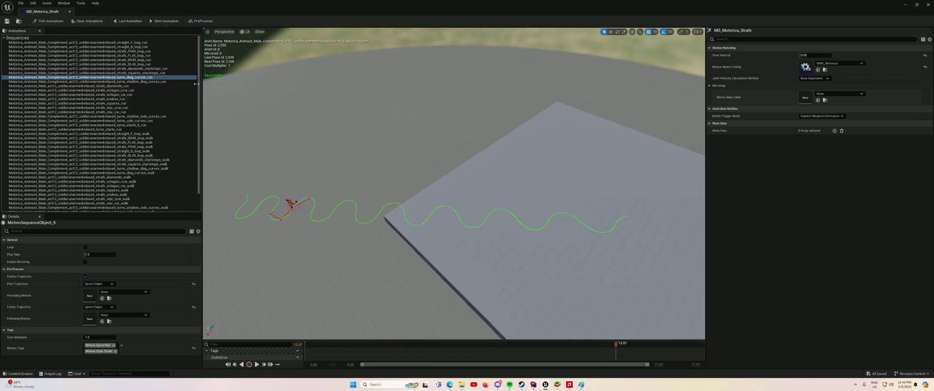
click(135, 73)
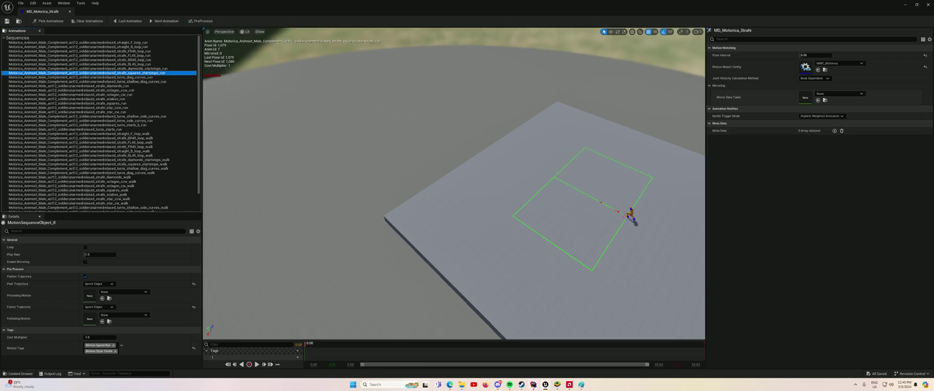
right_drag(453, 184, 458, 199)
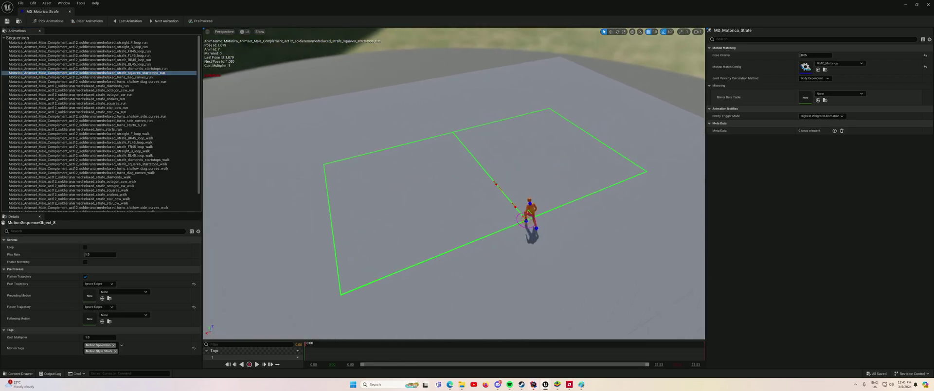
right_drag(381, 298, 384, 299)
drag(313, 345, 387, 349)
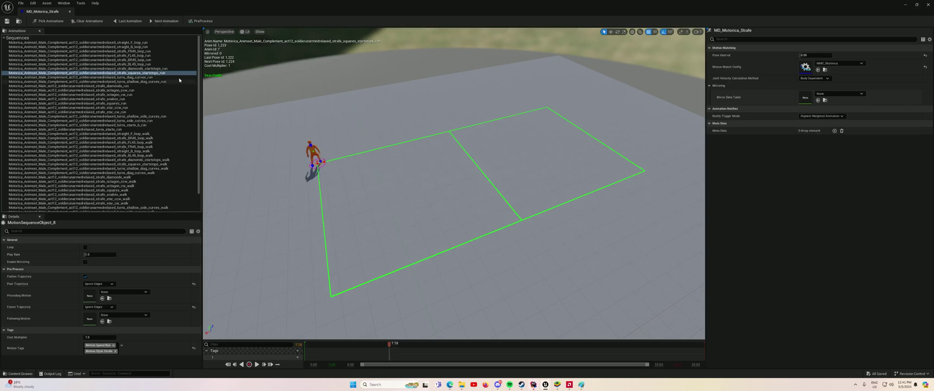
scroll(146, 97, down, 3)
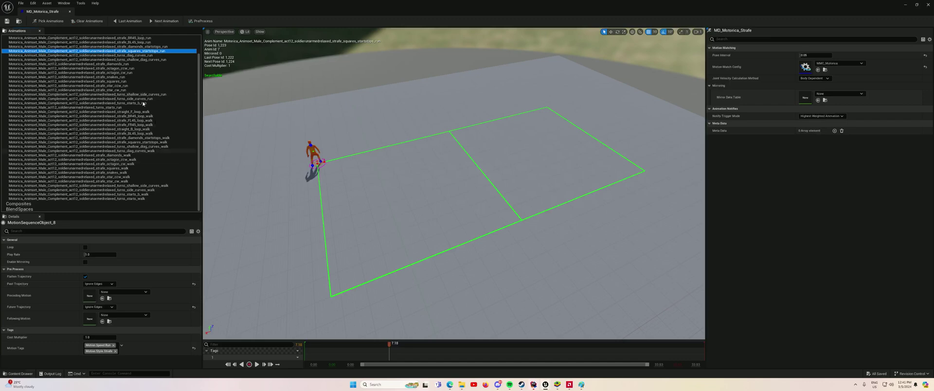
scroll(161, 126, up, 3)
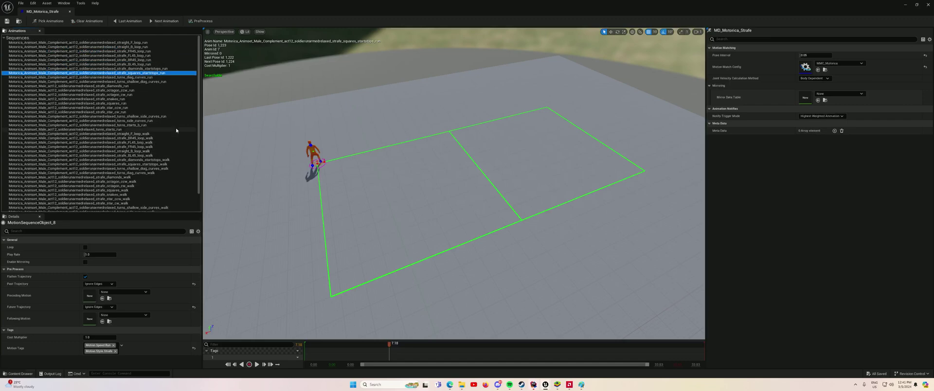
Close the MD_Motorica_Strafe asset and start a play session in ThirdPersonMap, running the character forward.
click(70, 13)
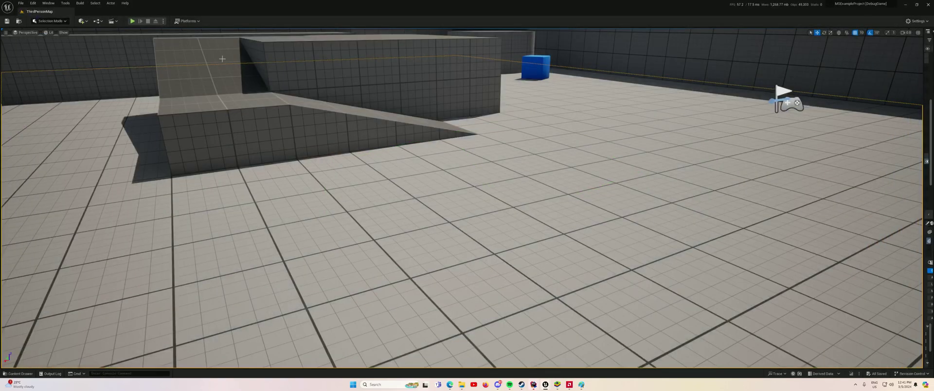
click(132, 21)
key(w)
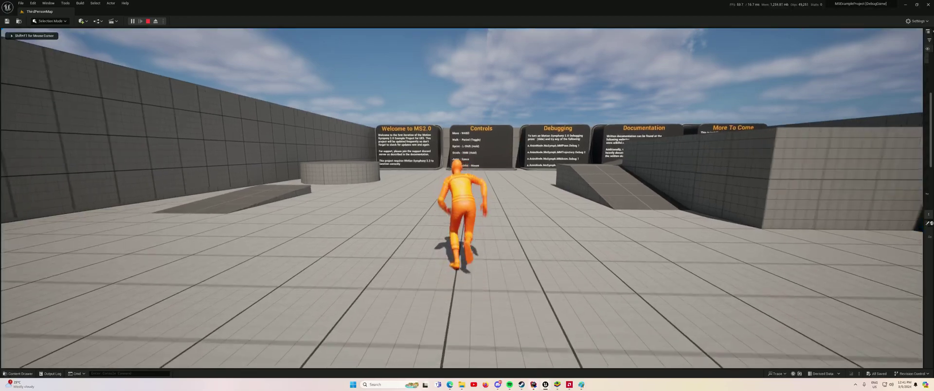
Run the character around the level with rapid changes of direction left, right, forward and backward to examine its motion-matched turns.
key(a)
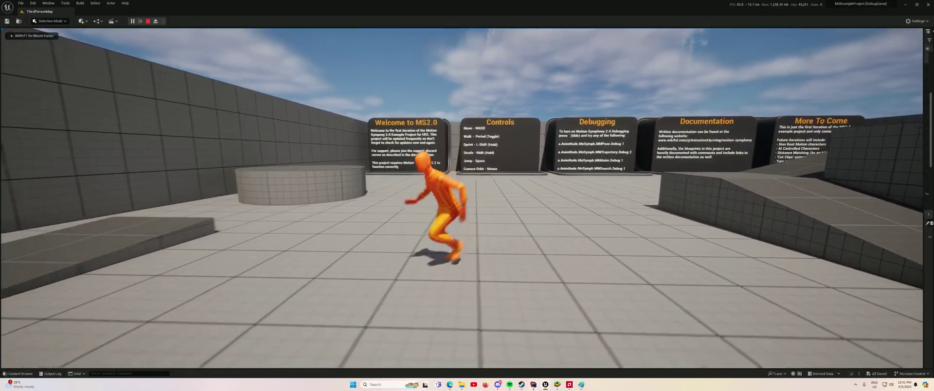
key(d)
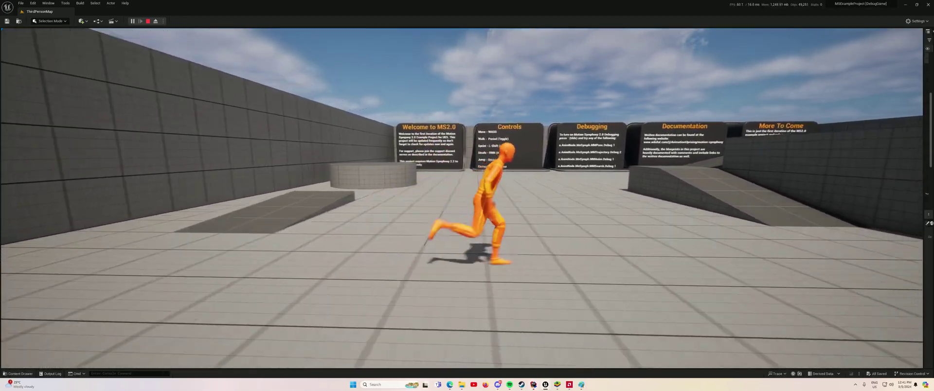
key(a)
key(w)
key(d)
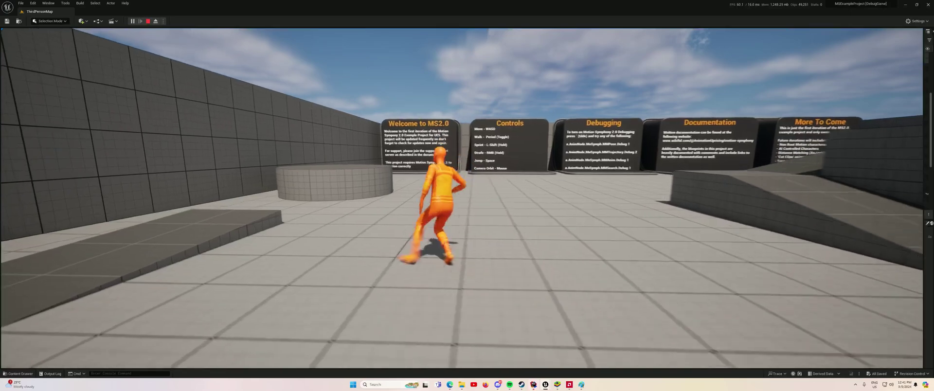
key(a)
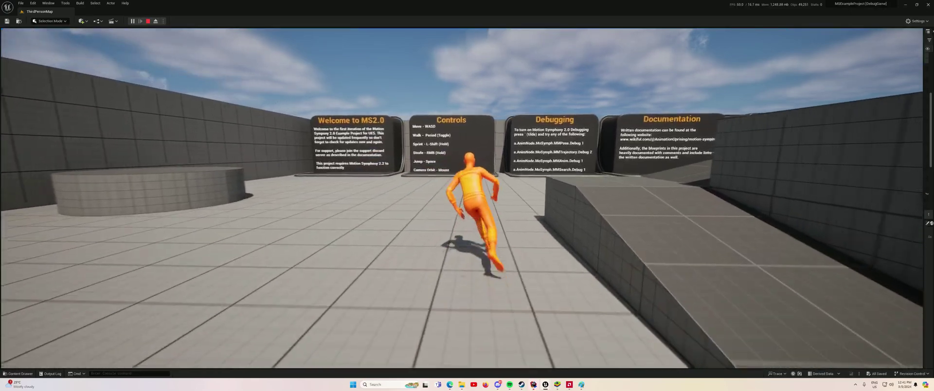
key(w)
key(a)
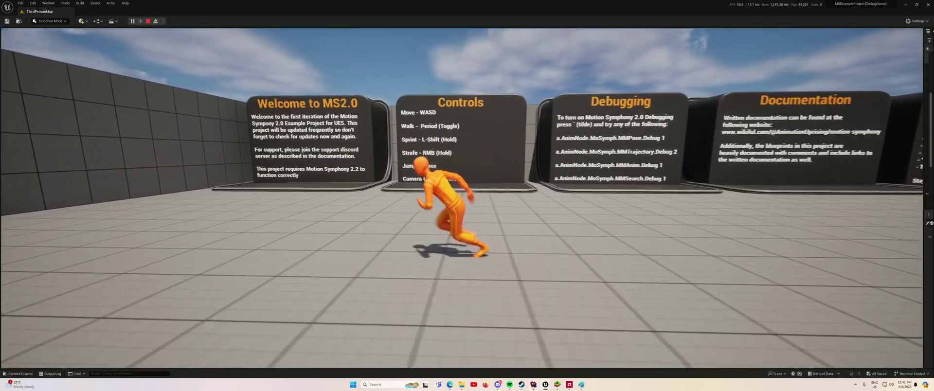
key(d)
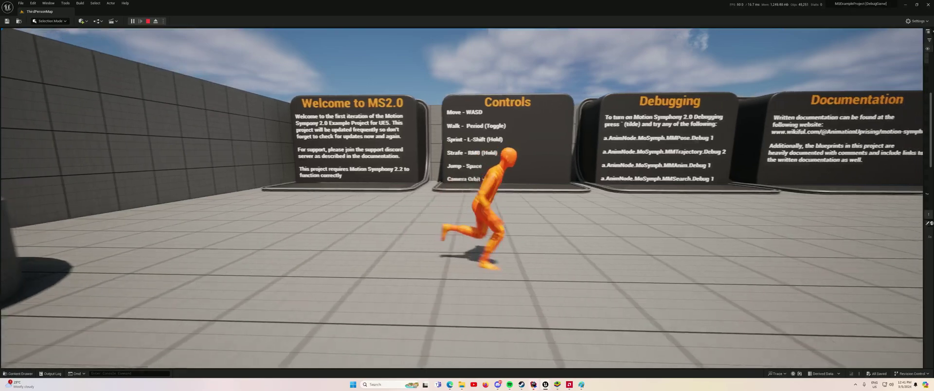
key(a)
key(s)
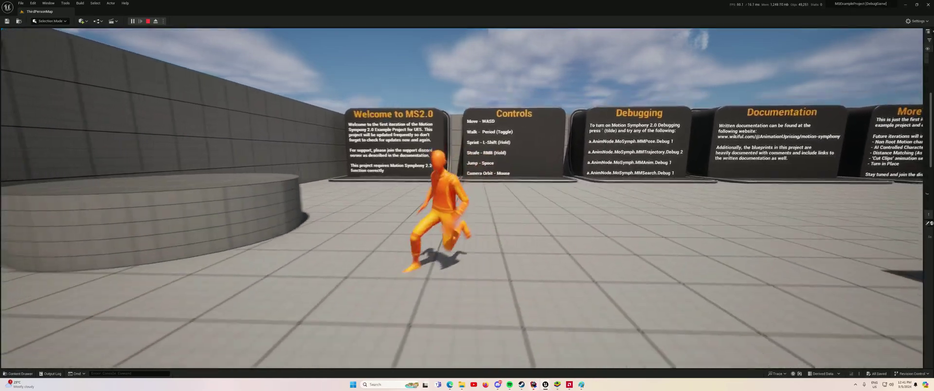
key(a)
key(d)
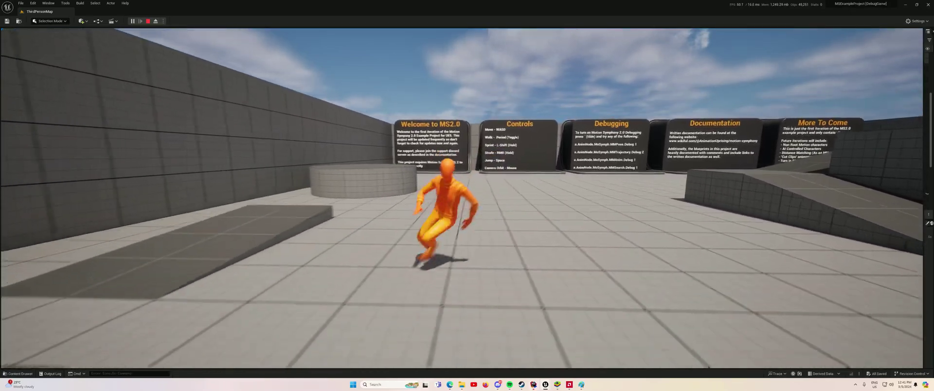
key(w)
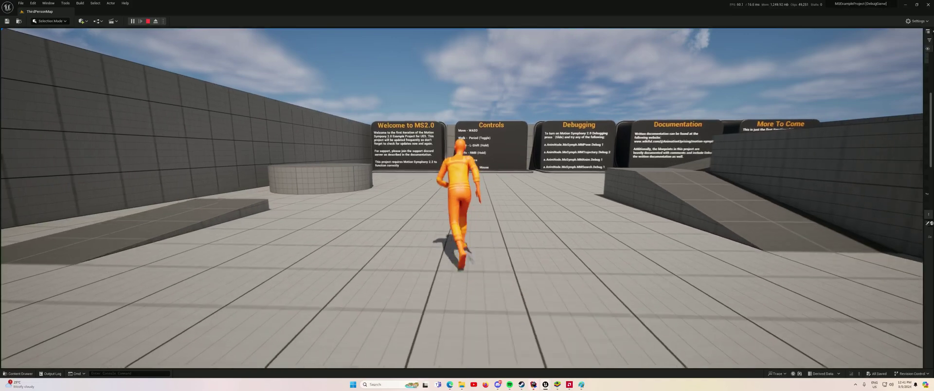